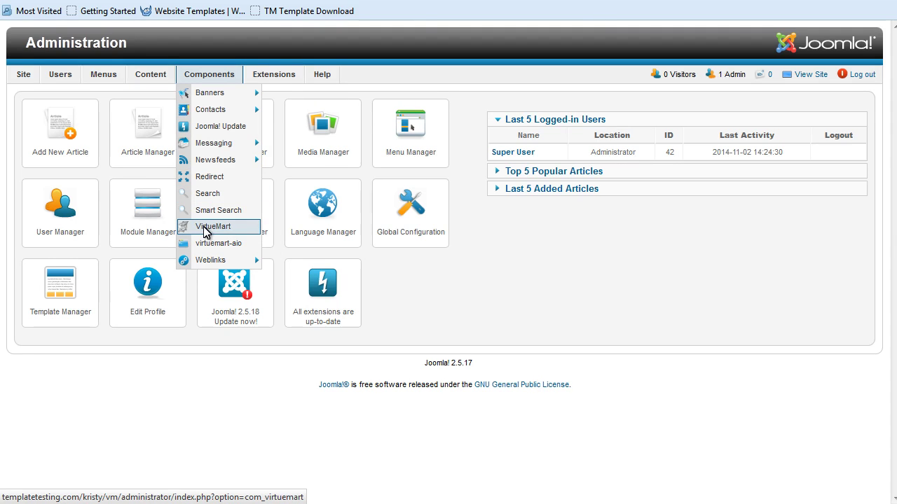
Create and save a VirtueMart manufacturer category named "manufecture", then return to the manufacturer category list
{"action": "left_click", "coordinate": [206, 228]}
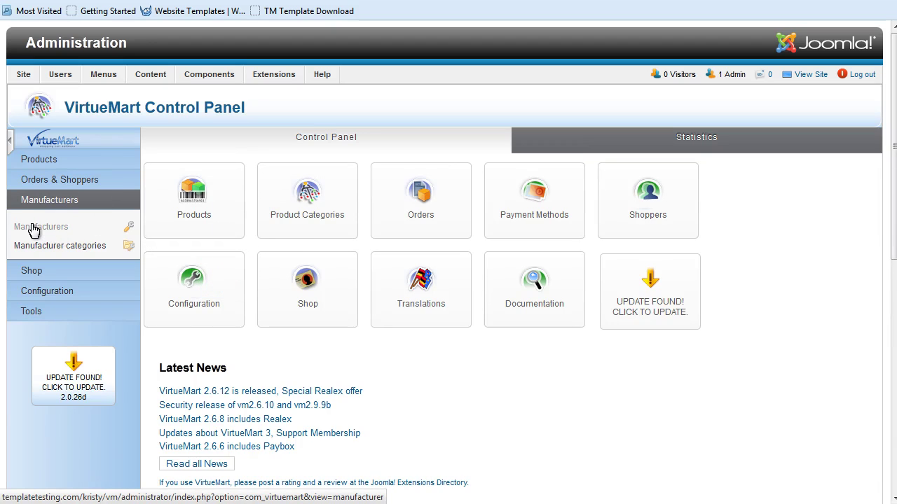
{"action": "left_click", "coordinate": [61, 246]}
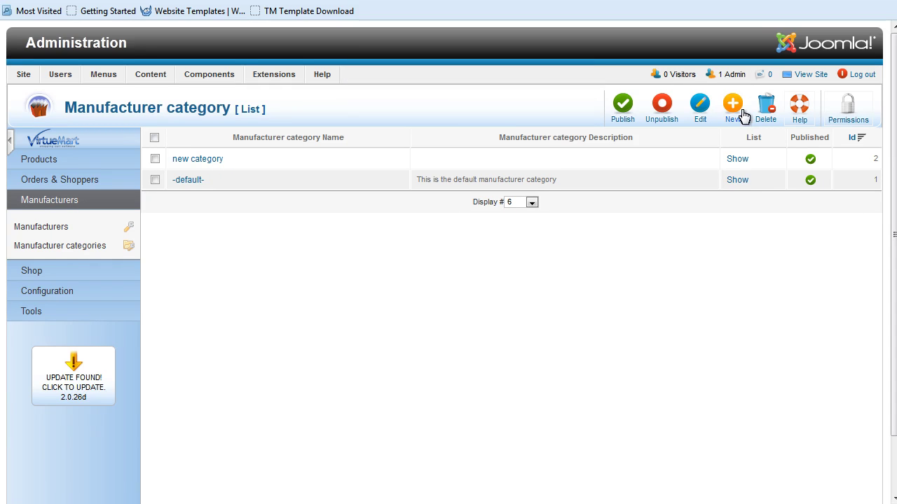
{"action": "left_click", "coordinate": [735, 118]}
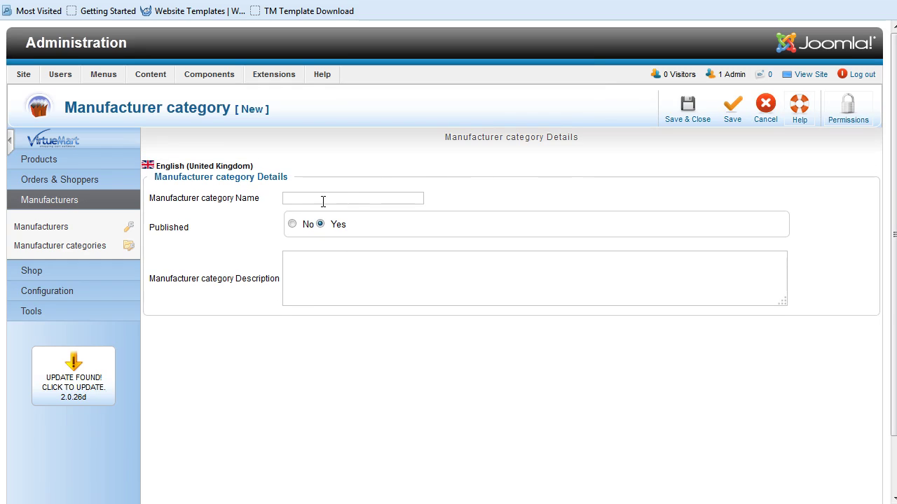
{"action": "left_click", "coordinate": [323, 199]}
{"action": "type", "text": "manufacture"}
{"action": "left_click", "coordinate": [732, 122]}
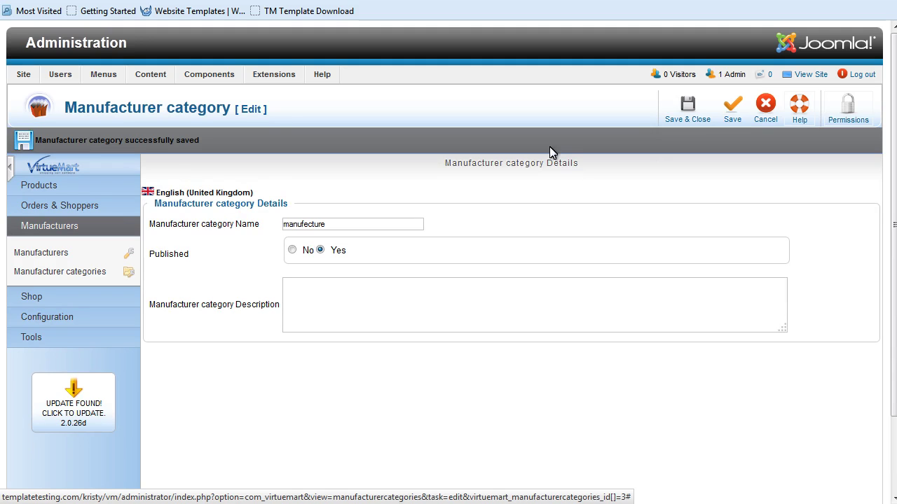
{"action": "left_click", "coordinate": [44, 273]}
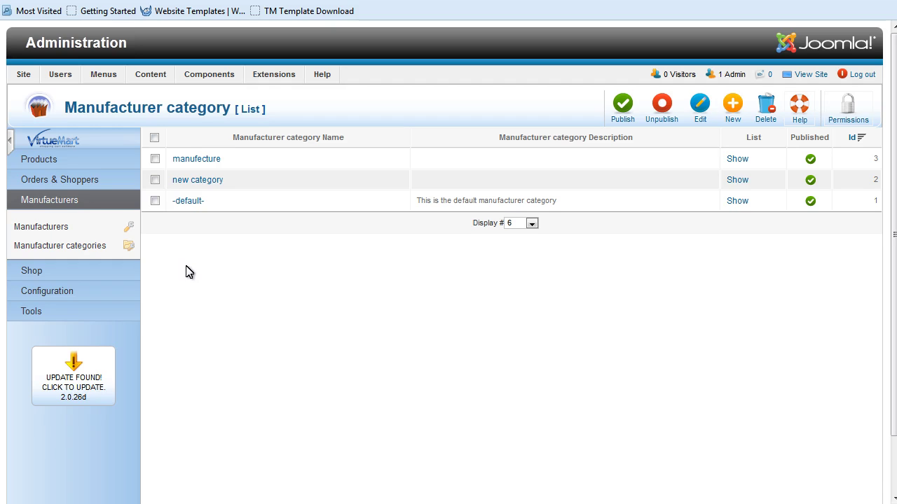
Start a new manufacturer named "manufecture1" and assign it to the "manufecture" category
{"action": "left_click", "coordinate": [39, 226]}
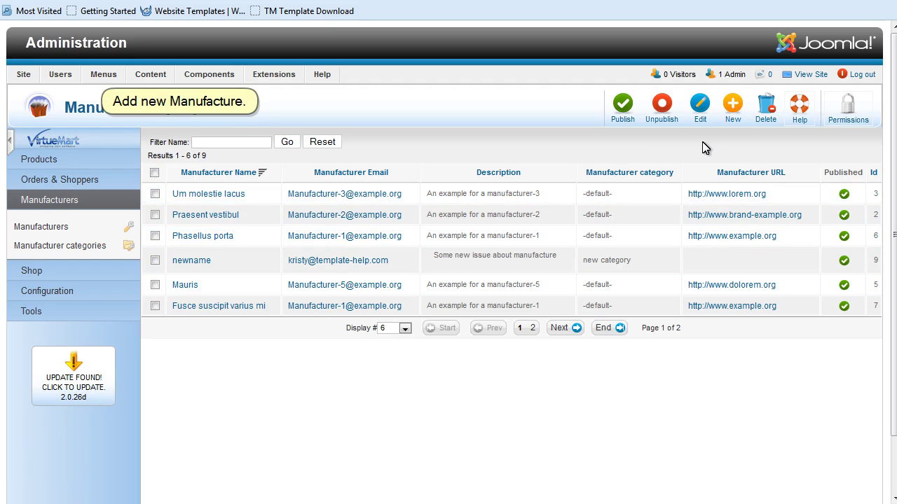
{"action": "left_click", "coordinate": [734, 126]}
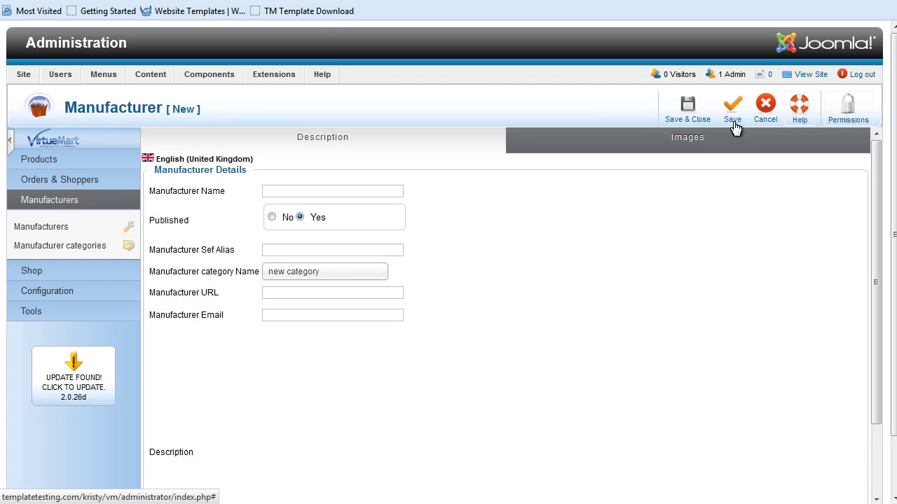
{"action": "left_click", "coordinate": [276, 199]}
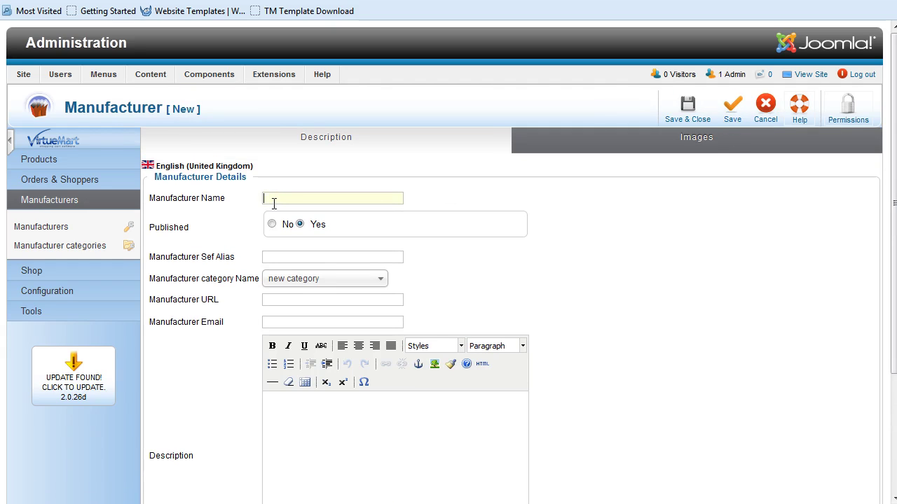
{"action": "type", "text": "manufecture1"}
{"action": "left_click", "coordinate": [380, 283]}
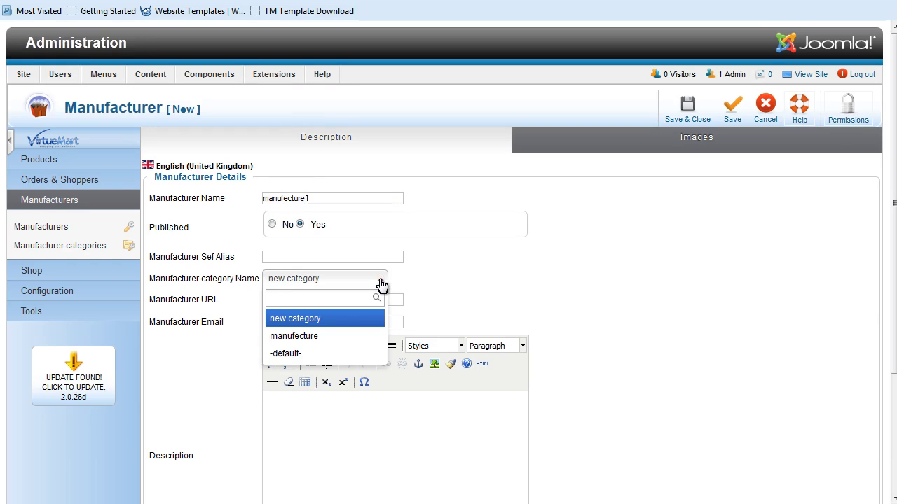
{"action": "left_click", "coordinate": [311, 337]}
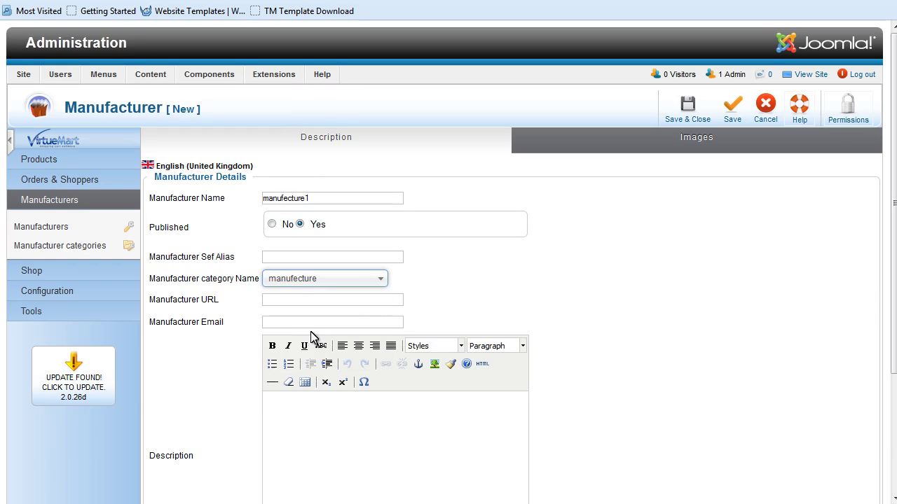
{"action": "scroll", "coordinate": [315, 399], "scroll_direction": "down", "scroll_amount": 4}
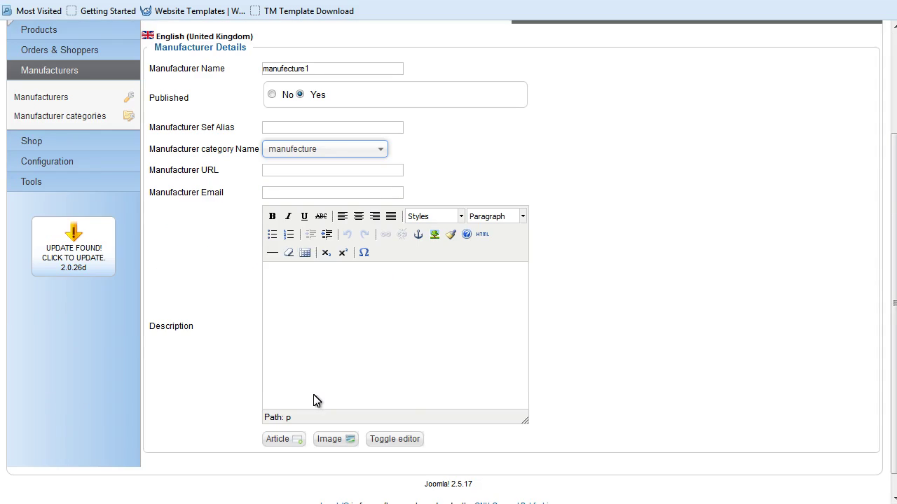
{"action": "scroll", "coordinate": [314, 399], "scroll_direction": "up", "scroll_amount": 4}
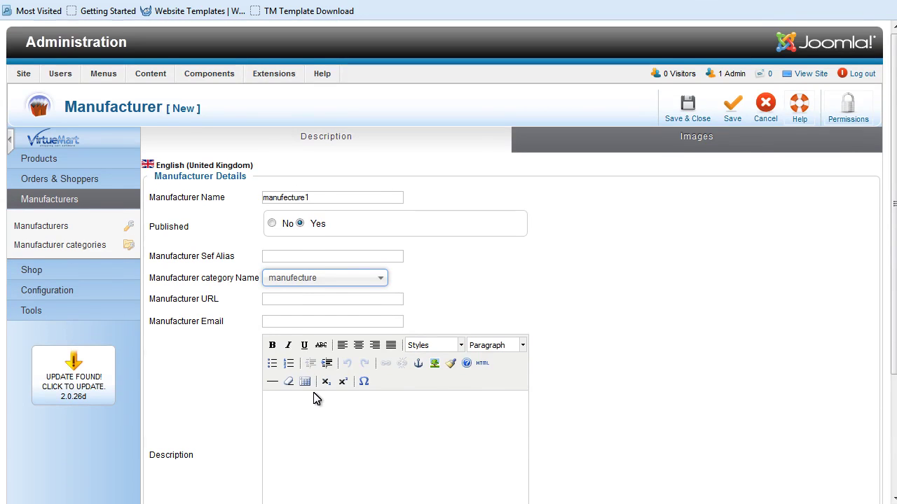
Choose DSC_5026.jpg as the manufacturer's image with the image action set to Upload, and save the manufacturer
{"action": "left_click", "coordinate": [769, 148]}
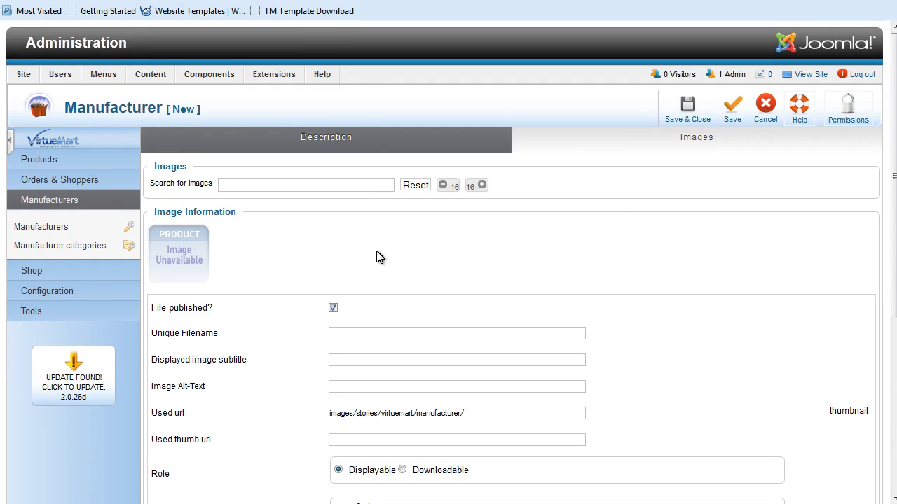
{"action": "scroll", "coordinate": [376, 257], "scroll_direction": "down", "scroll_amount": 8}
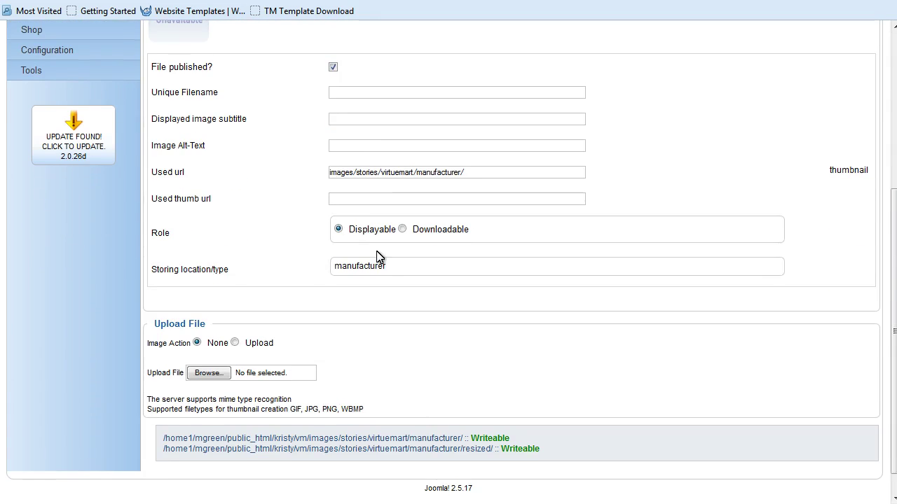
{"action": "scroll", "coordinate": [376, 256], "scroll_direction": "up", "scroll_amount": 5}
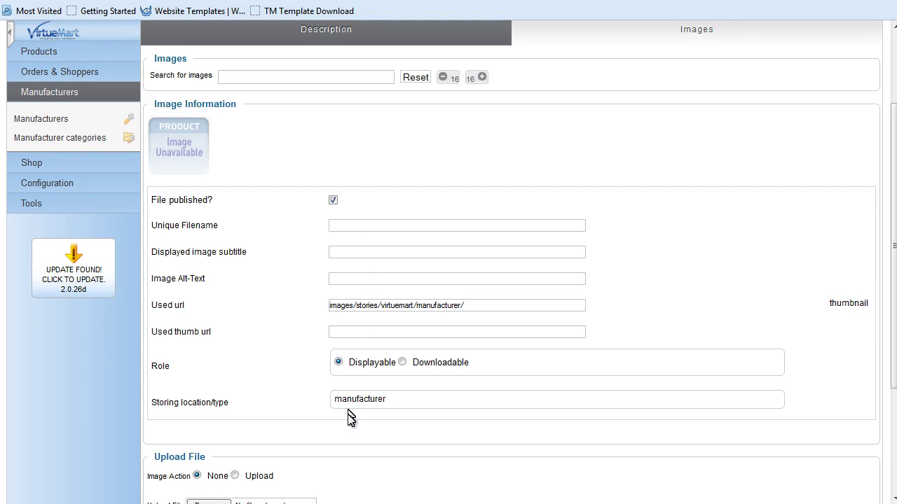
{"action": "scroll", "coordinate": [350, 414], "scroll_direction": "down", "scroll_amount": 4}
{"action": "scroll", "coordinate": [346, 409], "scroll_direction": "down", "scroll_amount": 2}
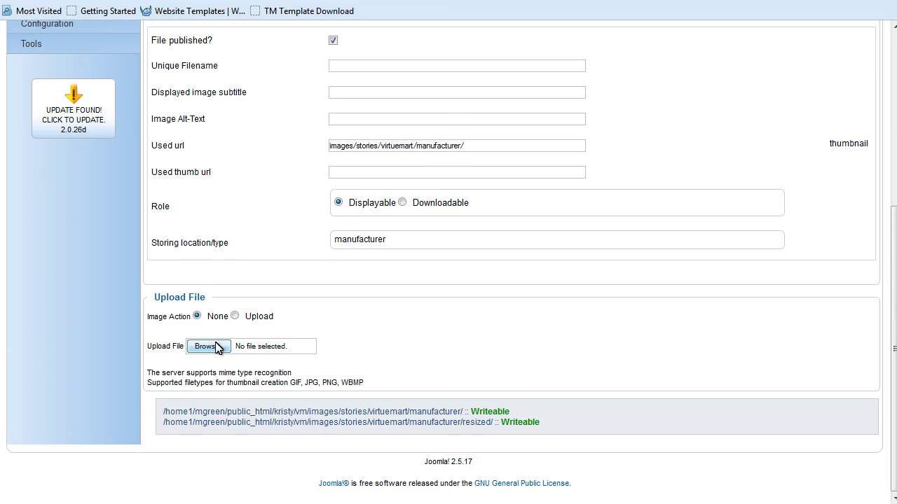
{"action": "left_click", "coordinate": [218, 346]}
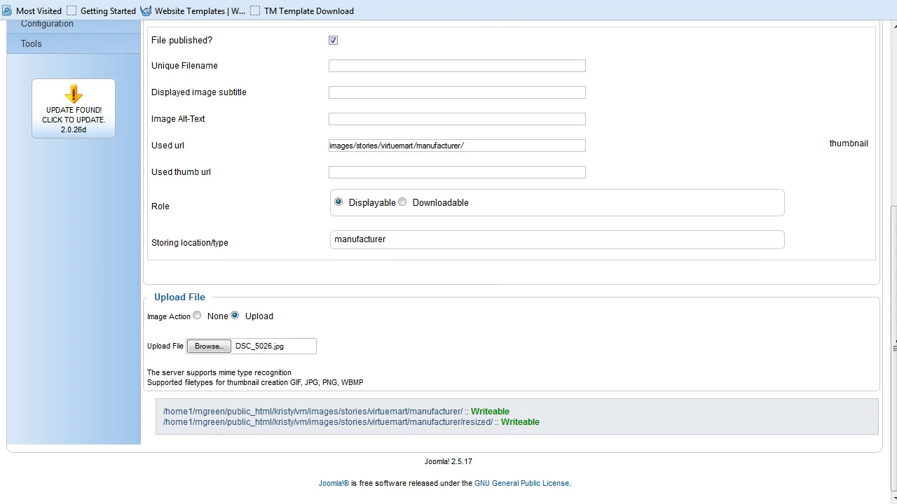
{"action": "left_click_drag", "start_coordinate": [893, 333], "coordinate": [887, 140]}
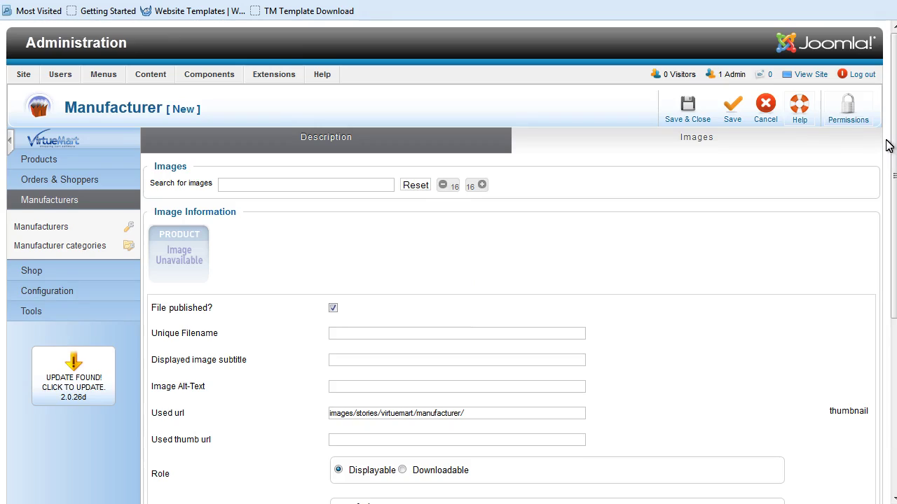
{"action": "left_click", "coordinate": [732, 109]}
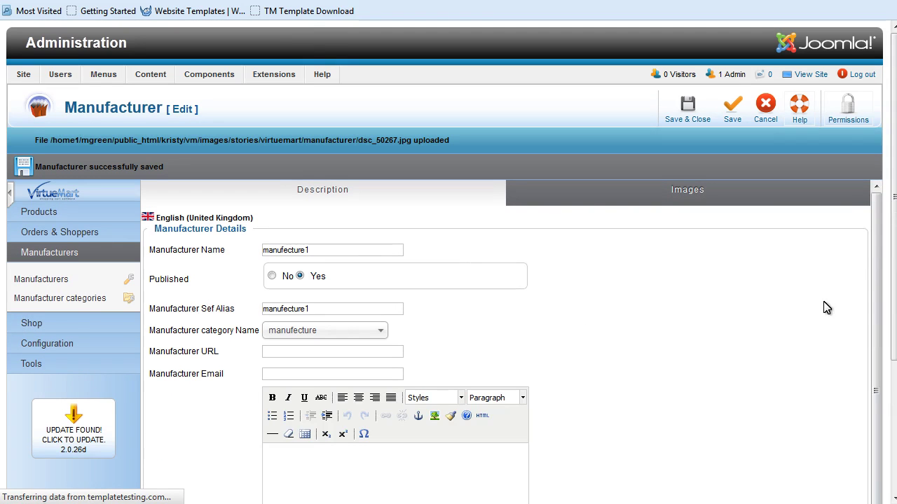
Review the saved manufacturer's description details, uploaded image and image information
{"action": "scroll", "coordinate": [836, 316], "scroll_direction": "down", "scroll_amount": 1}
{"action": "scroll", "coordinate": [836, 317], "scroll_direction": "down", "scroll_amount": 5}
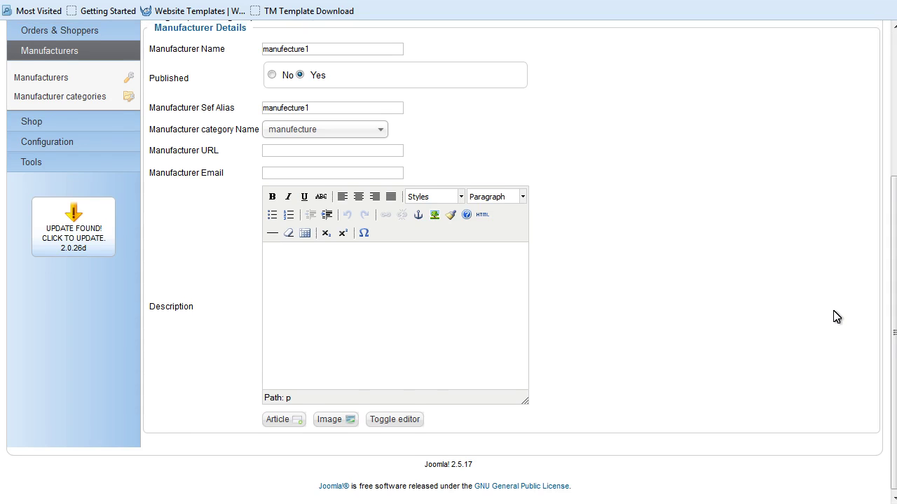
{"action": "scroll", "coordinate": [783, 222], "scroll_direction": "up", "scroll_amount": 5}
{"action": "left_click", "coordinate": [786, 207]}
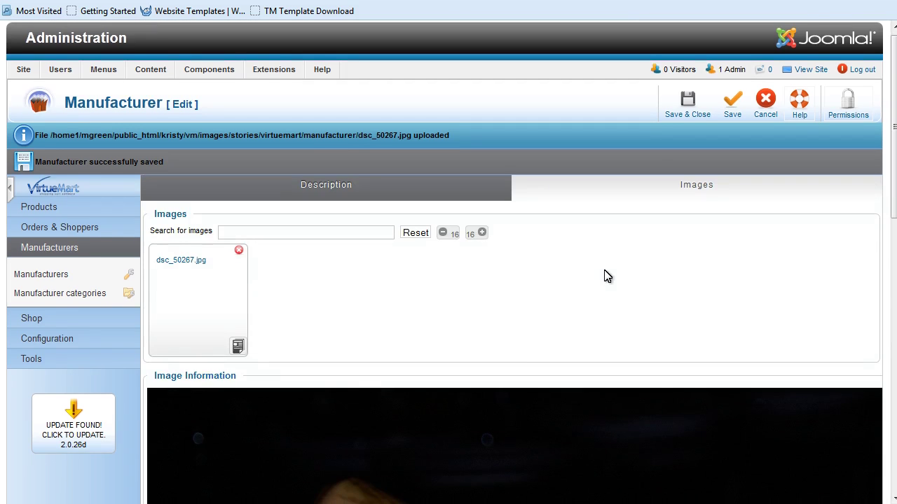
{"action": "scroll", "coordinate": [483, 227], "scroll_direction": "down", "scroll_amount": 5}
{"action": "scroll", "coordinate": [598, 246], "scroll_direction": "down", "scroll_amount": 5}
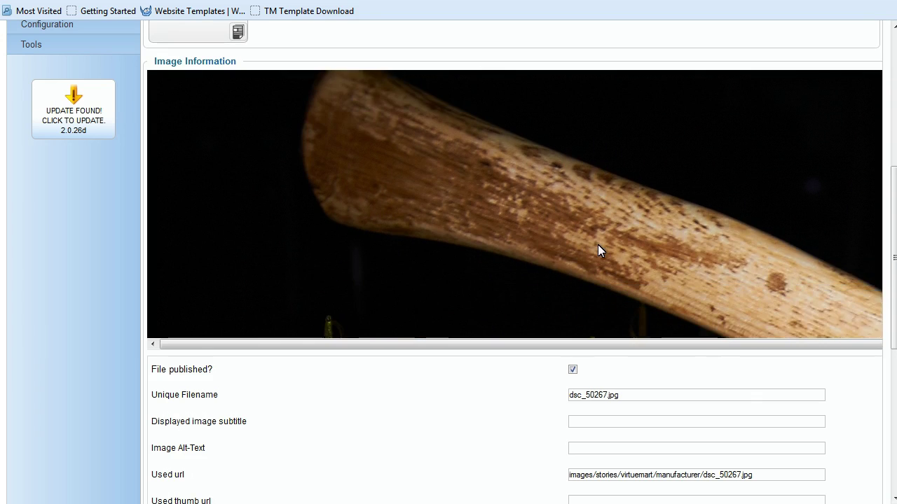
{"action": "scroll", "coordinate": [567, 352], "scroll_direction": "right", "scroll_amount": 1}
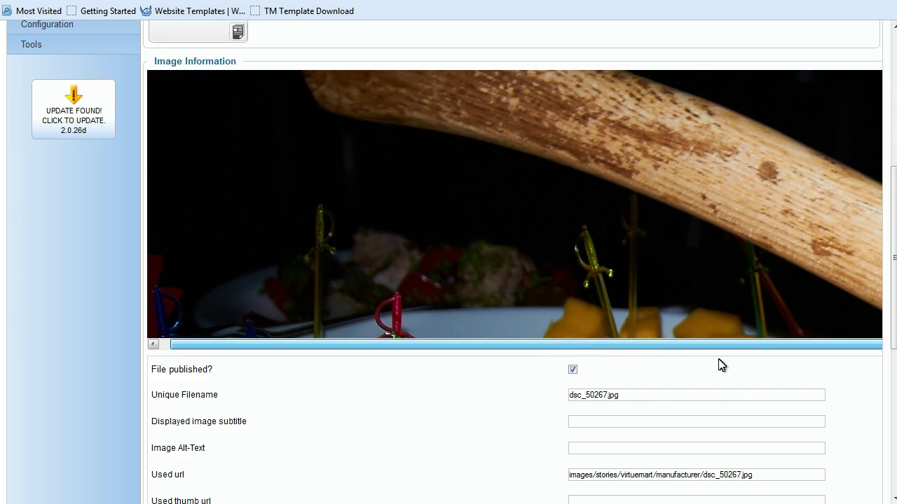
{"action": "scroll", "coordinate": [763, 290], "scroll_direction": "up", "scroll_amount": 5}
{"action": "scroll", "coordinate": [763, 290], "scroll_direction": "up", "scroll_amount": 3}
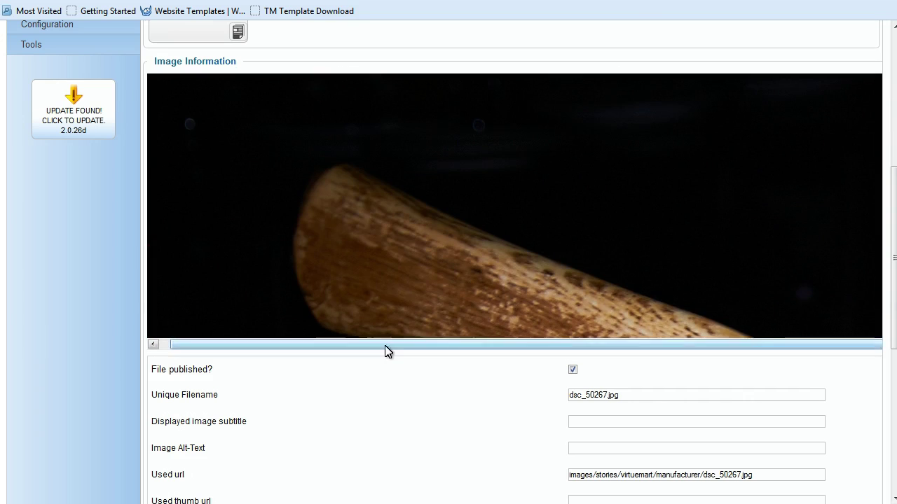
{"action": "scroll", "coordinate": [386, 360], "scroll_direction": "down", "scroll_amount": 8}
{"action": "scroll", "coordinate": [386, 374], "scroll_direction": "up", "scroll_amount": 10}
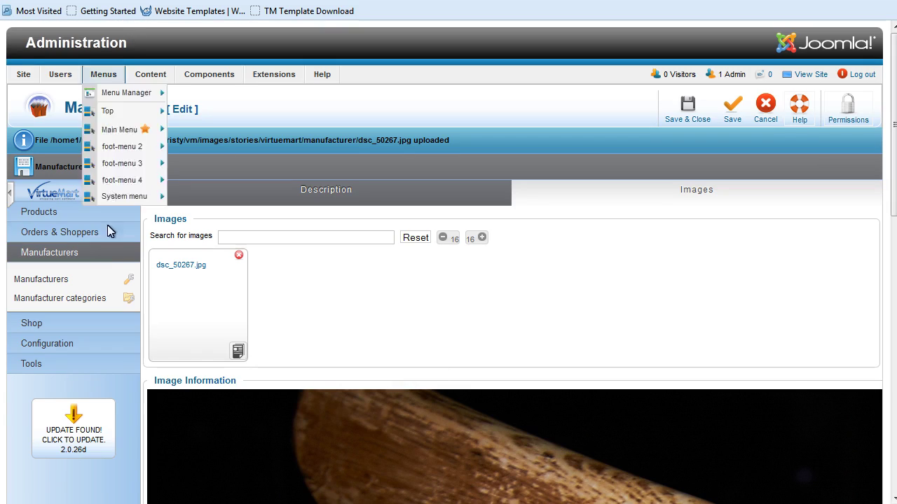
{"action": "left_click", "coordinate": [300, 195]}
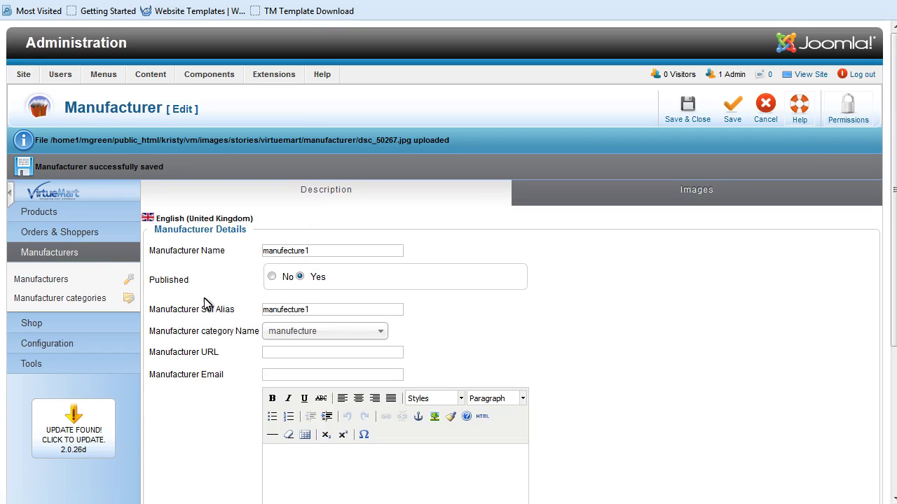
Save the manufacturer again and set the manufacturer list to display 24 entries per page
{"action": "left_click", "coordinate": [734, 120]}
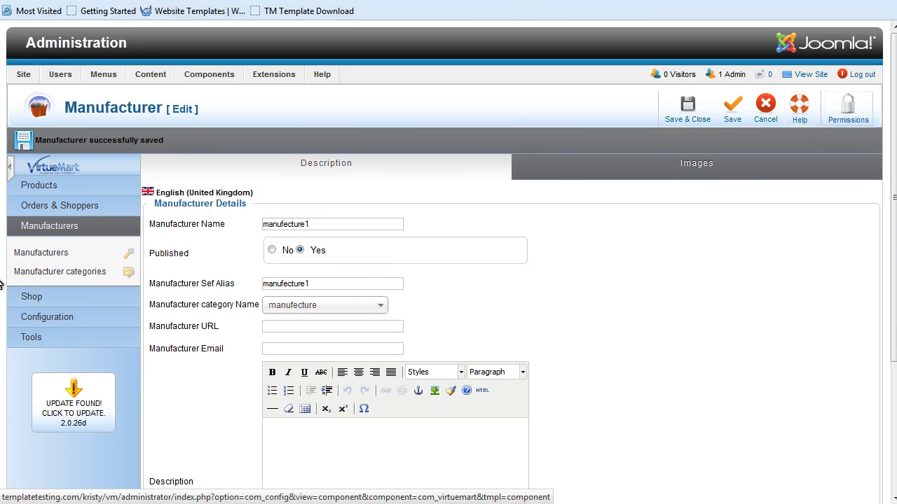
{"action": "left_click", "coordinate": [33, 255]}
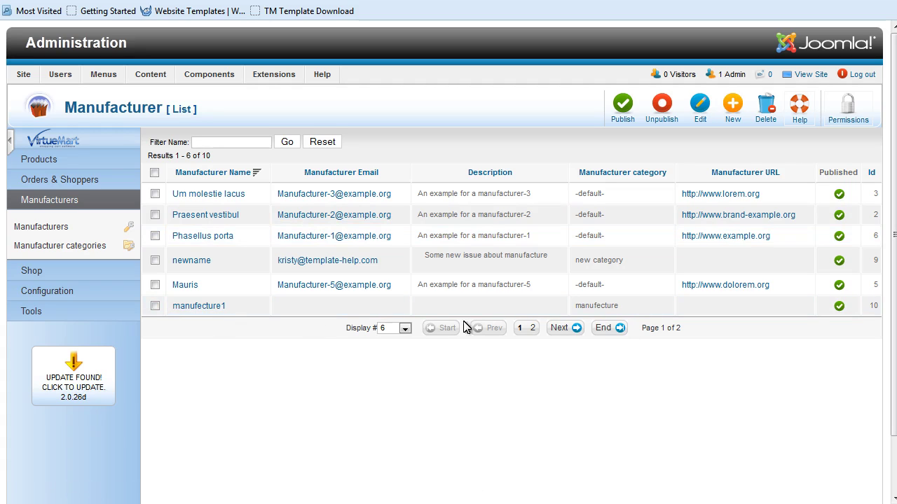
{"action": "left_click", "coordinate": [405, 329]}
{"action": "left_click", "coordinate": [401, 367]}
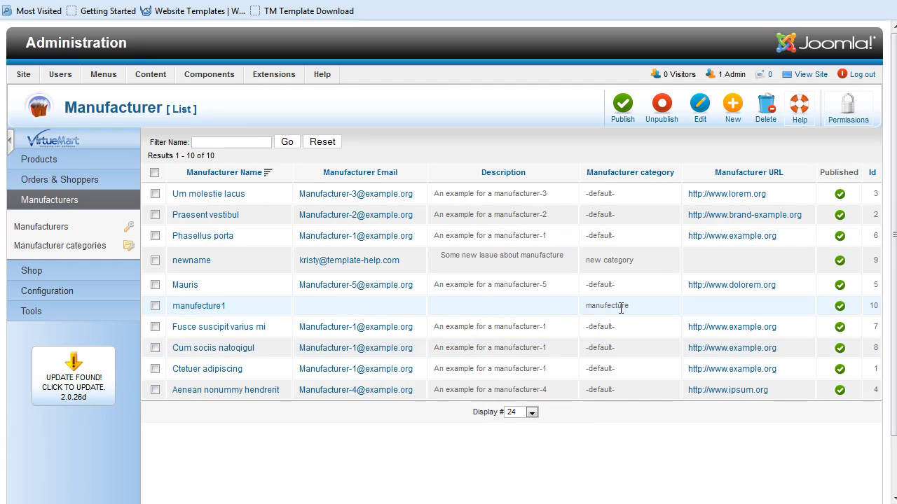
Open manufecture1 for editing and fill in the manufacturer's e-mail address
{"action": "left_click", "coordinate": [209, 308]}
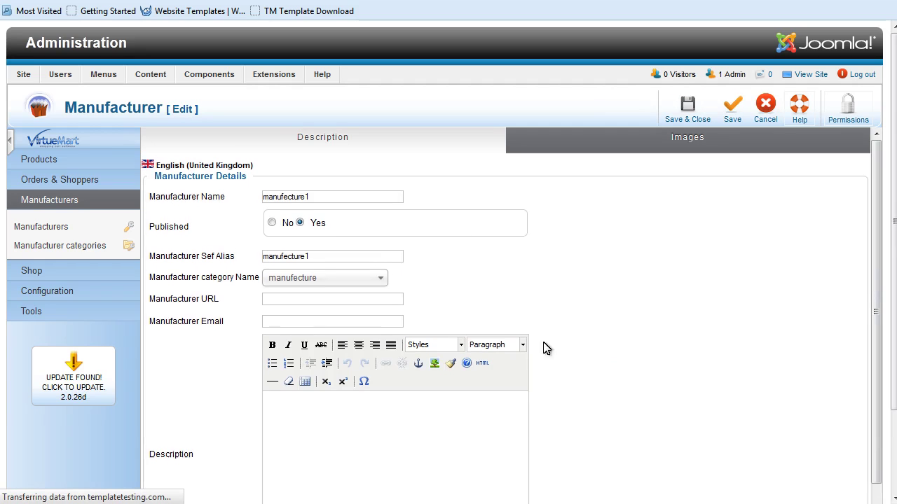
{"action": "left_click", "coordinate": [279, 322]}
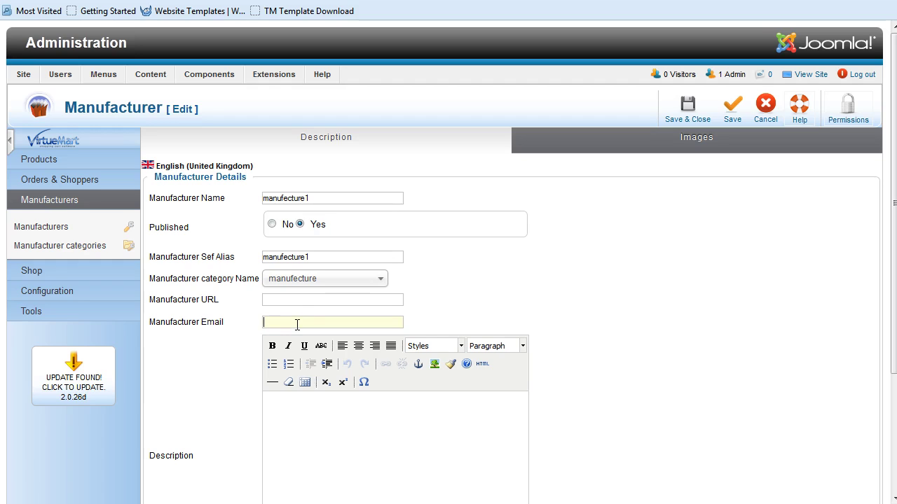
{"action": "type", "text": "krs"}
{"action": "key", "text": "BackSpace"}
{"action": "left_click", "coordinate": [301, 337]}
Enter "some descriptions here" as the manufacturer's description and save the changes
{"action": "left_click", "coordinate": [323, 404]}
{"action": "type", "text": "some descript"}
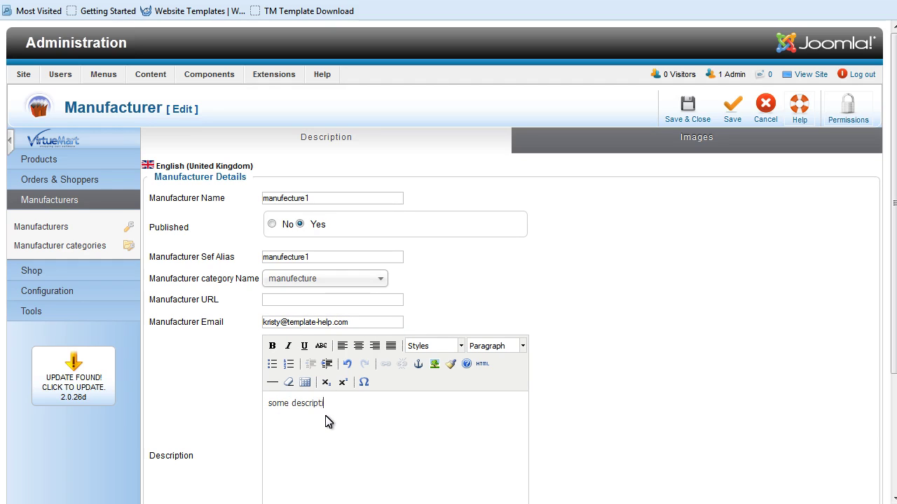
{"action": "type", "text": "ions here"}
{"action": "left_click", "coordinate": [742, 126]}
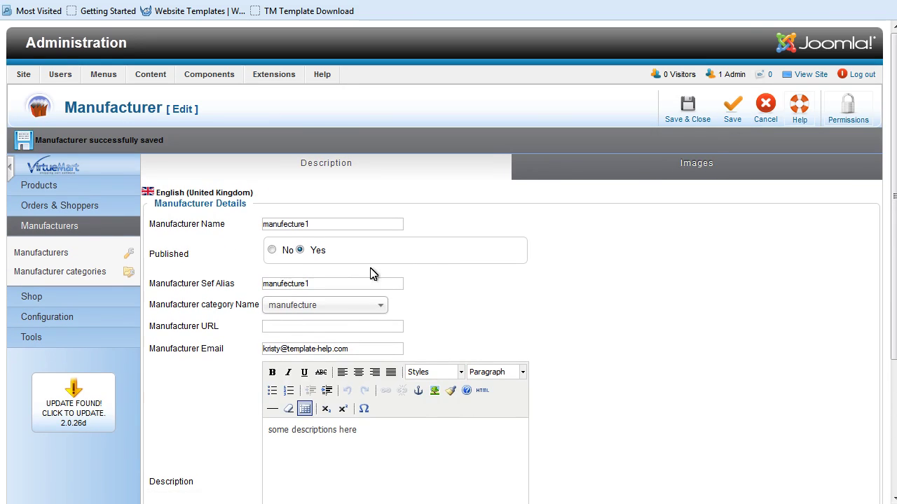
Review the saved manufacturer form and check the manufecture1 entry in the manufacturer list
{"action": "scroll", "coordinate": [372, 392], "scroll_direction": "down", "scroll_amount": 3}
{"action": "scroll", "coordinate": [390, 398], "scroll_direction": "down", "scroll_amount": 3}
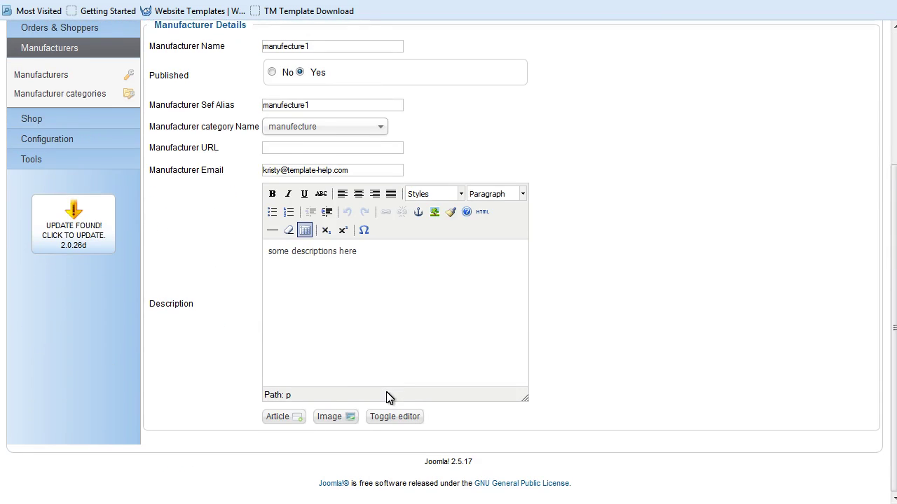
{"action": "scroll", "coordinate": [389, 398], "scroll_direction": "up", "scroll_amount": 6}
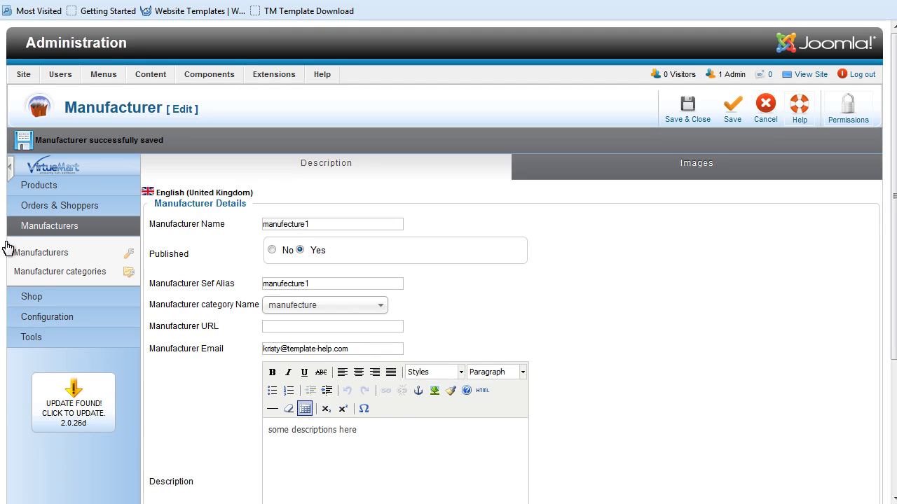
{"action": "left_click", "coordinate": [40, 254]}
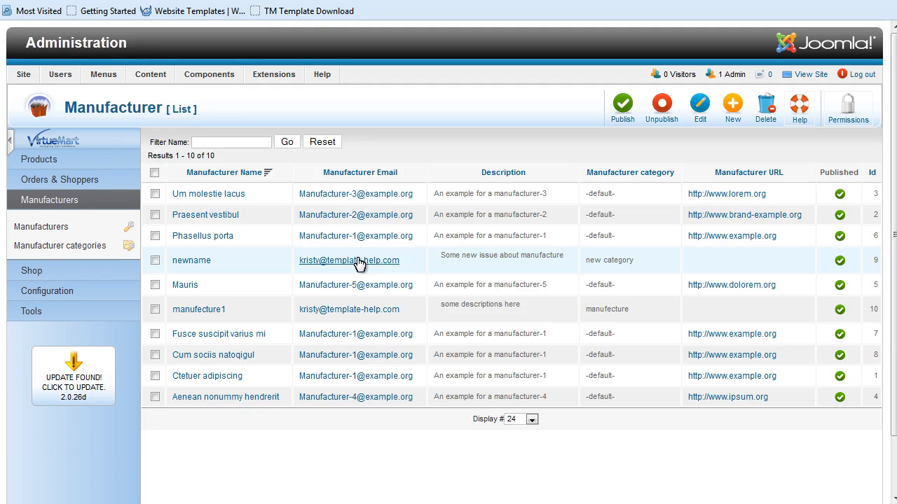